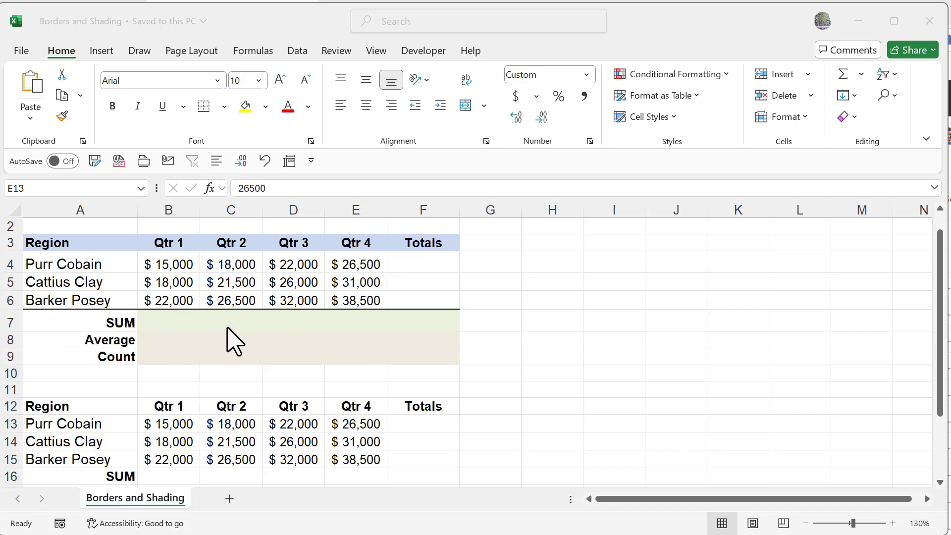
Scroll over the sheet and open the border styles list, then dismiss it unchanged.
scroll(228, 329, "down", 1)
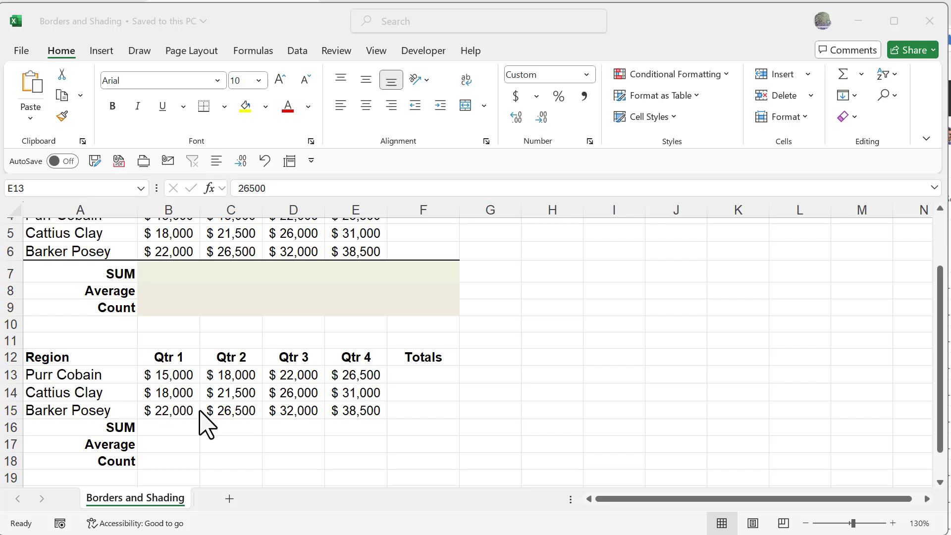
scroll(199, 411, "up", 1)
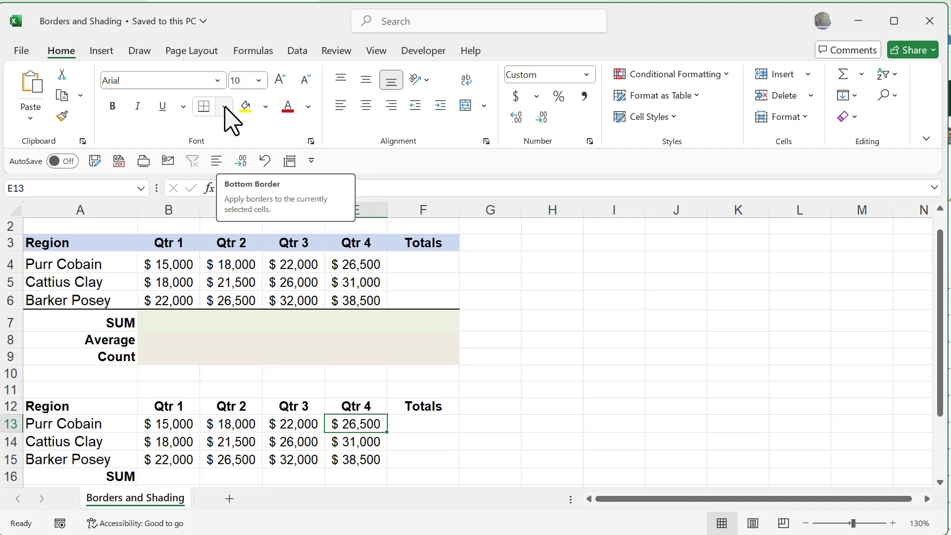
left_click(225, 107)
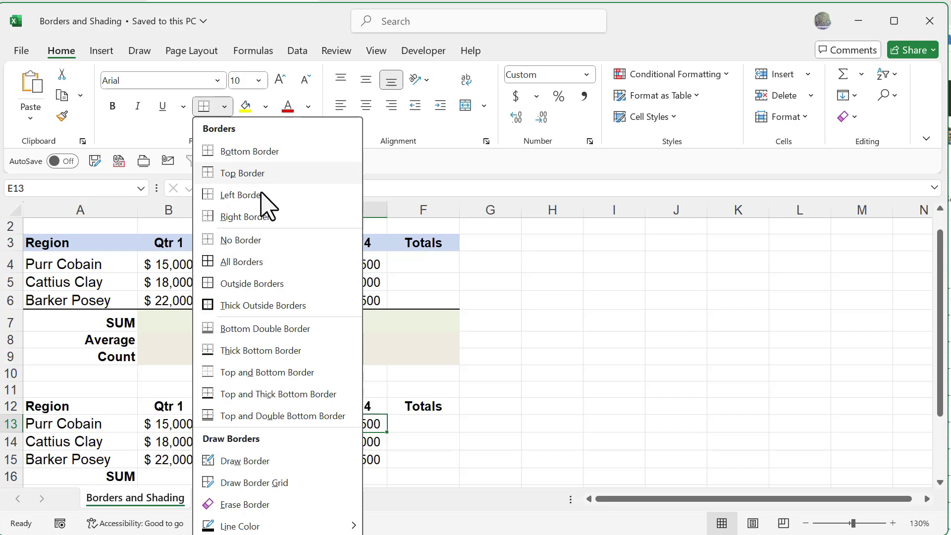
left_click(429, 175)
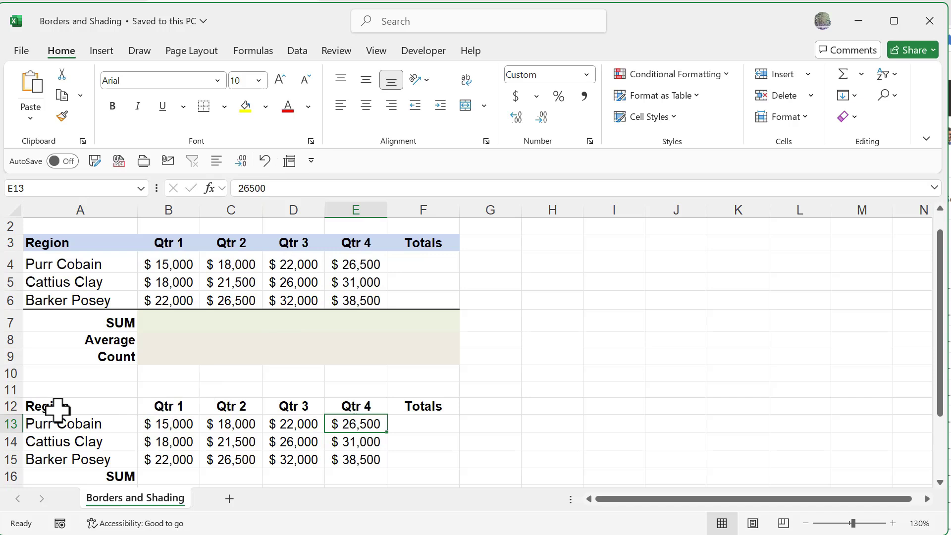
Fill A12:F12 with Orange, Accent 6, Lighter 80%, then cancel the More Colors dialog.
left_click_drag(54, 404, 425, 405)
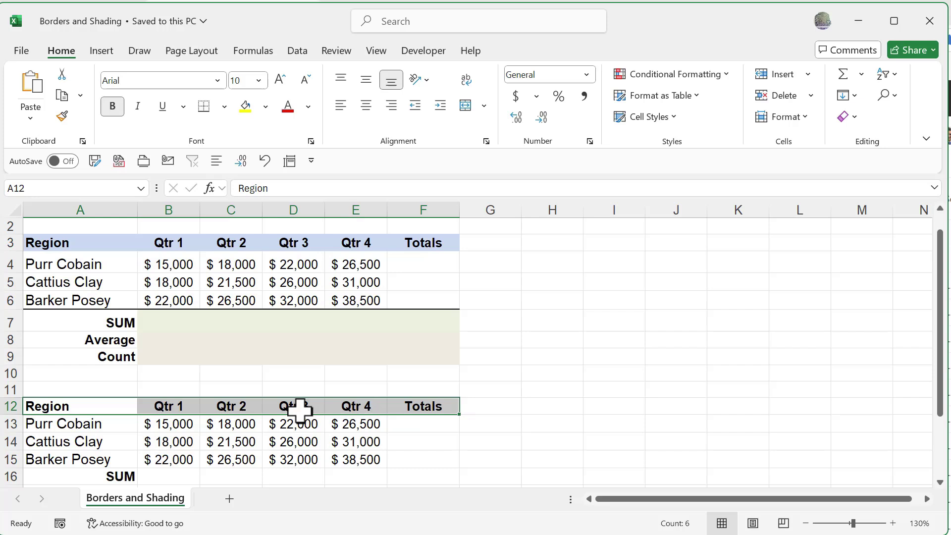
left_click(265, 107)
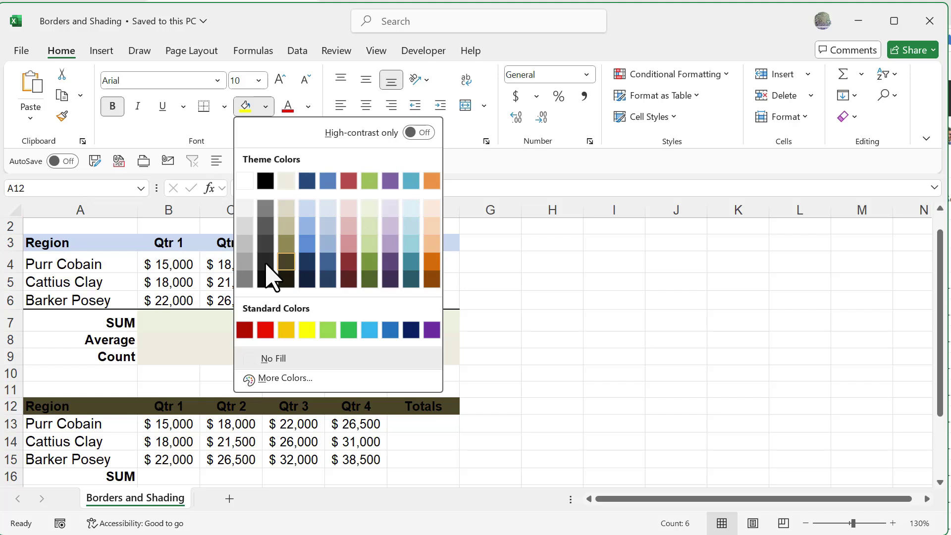
left_click(431, 208)
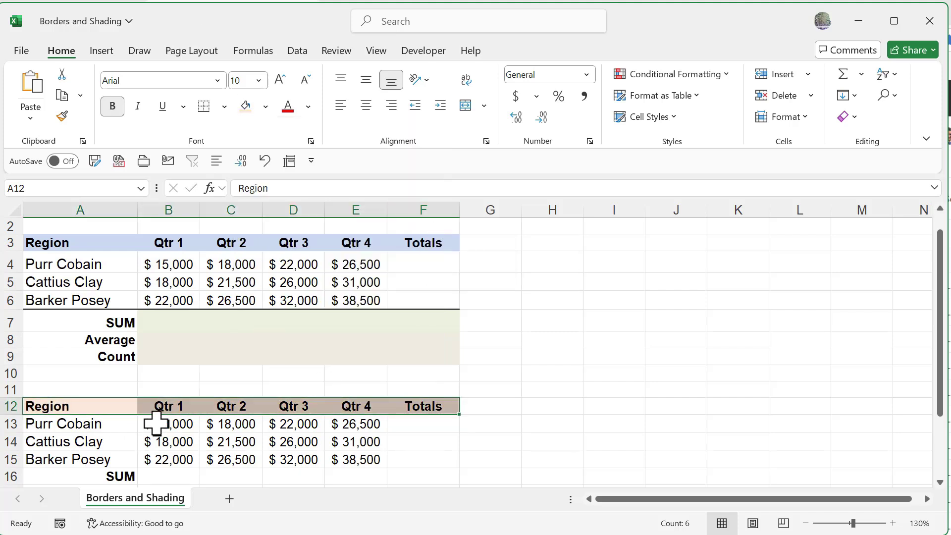
left_click(266, 106)
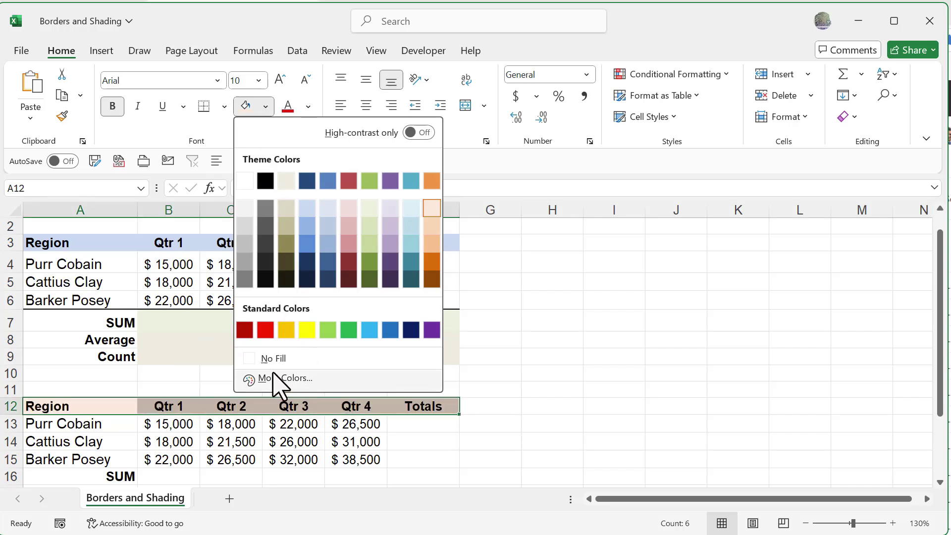
left_click(286, 379)
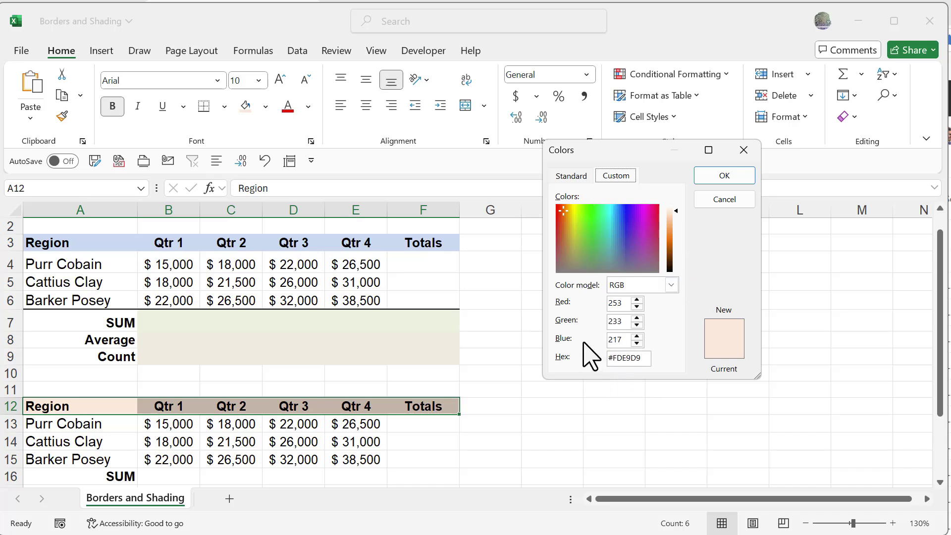
left_click(727, 198)
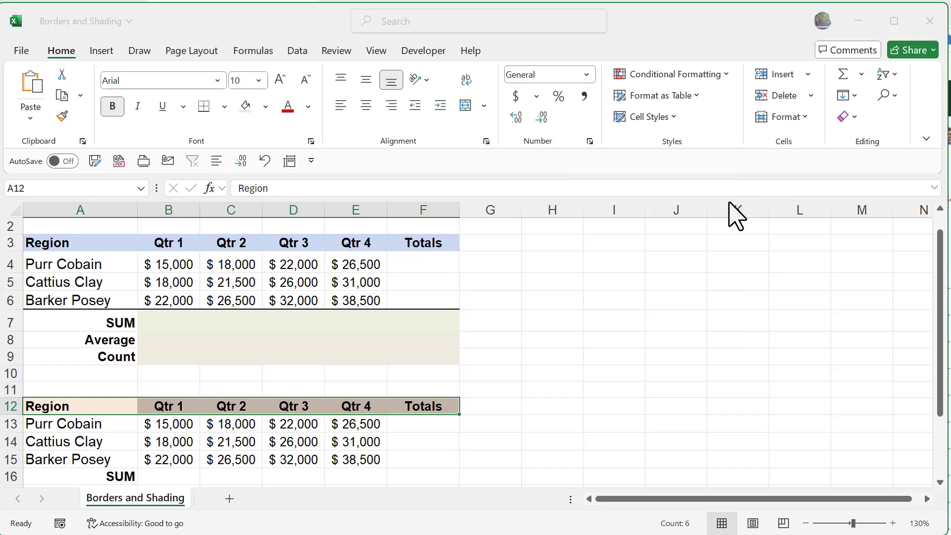
Fill B16:F18 (SUM, Average, Count rows) with White, Background 1, Darker 15%.
left_click(187, 442)
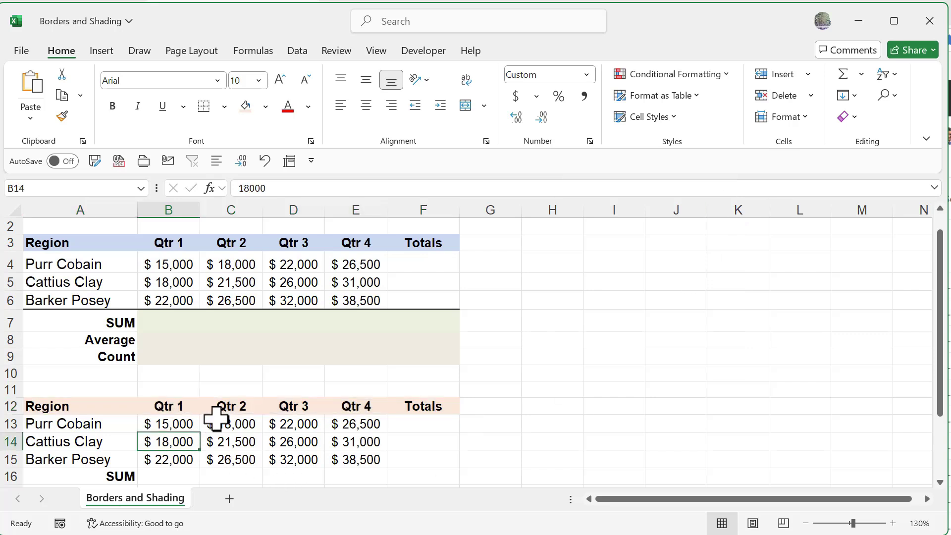
scroll(233, 423, "down", 1)
left_click_drag(174, 429, 428, 459)
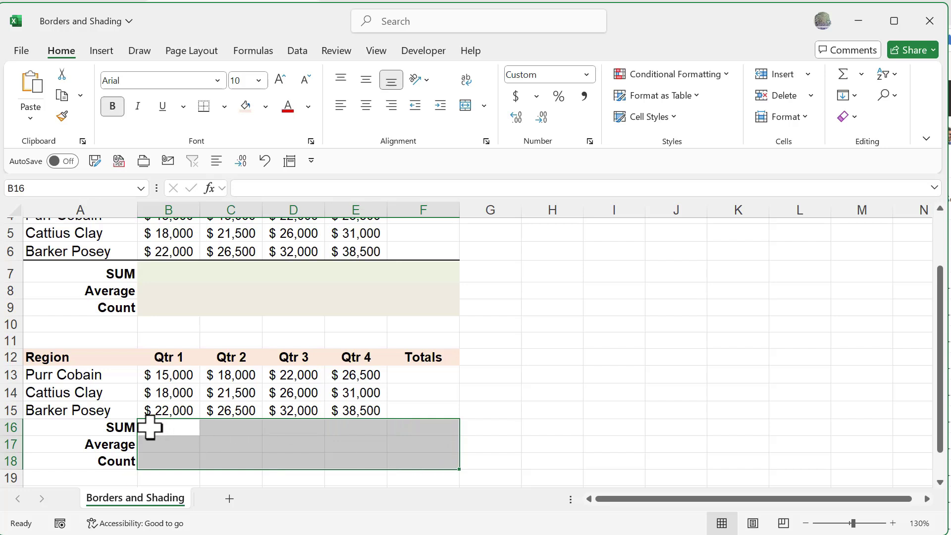
left_click(267, 107)
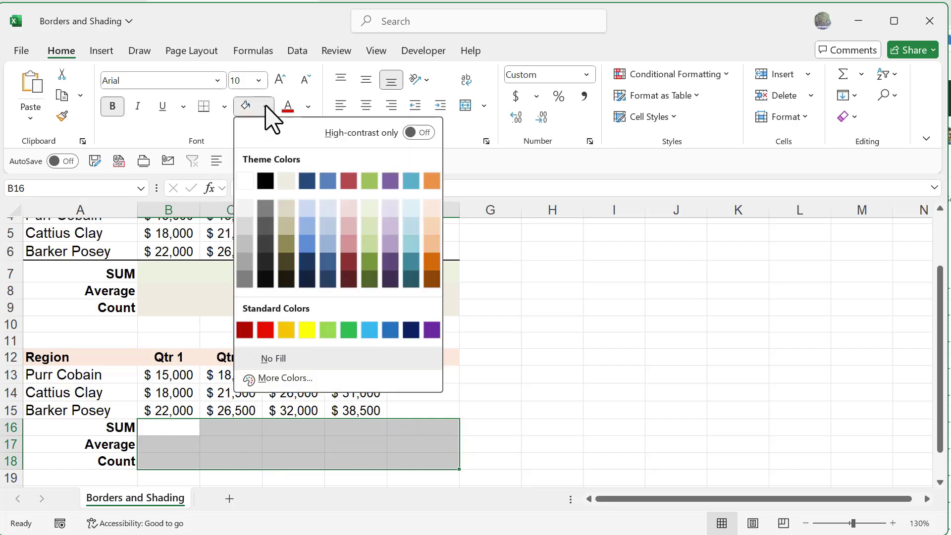
left_click(247, 225)
left_click(219, 463)
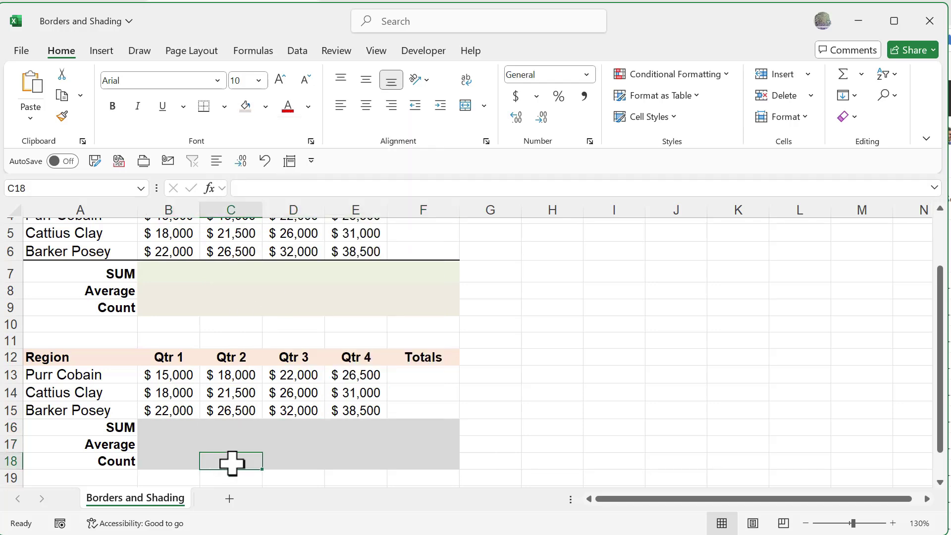
scroll(232, 462, "up", 1)
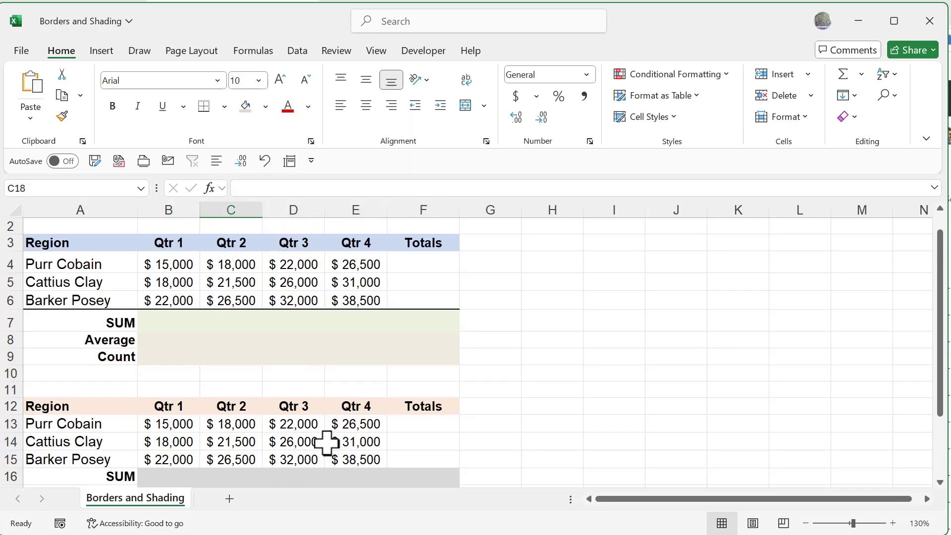
scroll(237, 440, "down", 1)
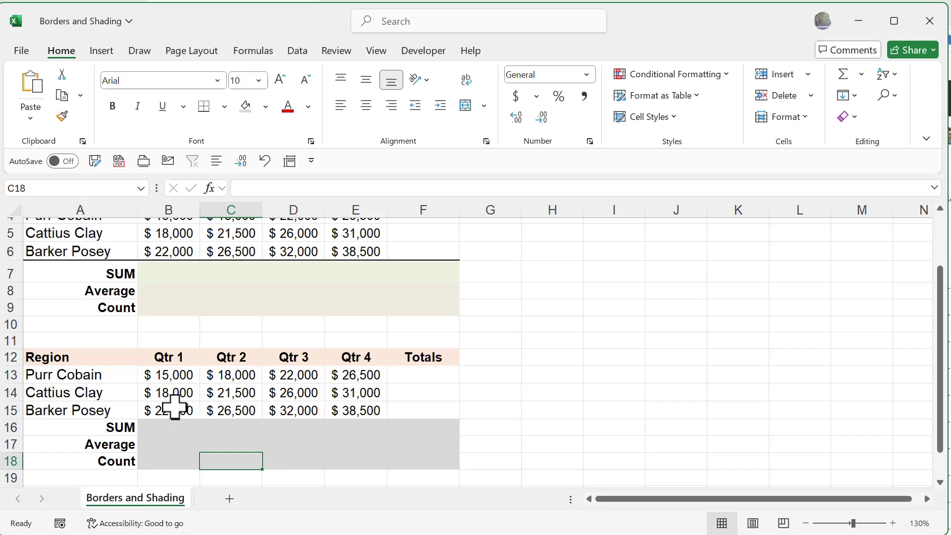
left_click_drag(53, 410, 420, 413)
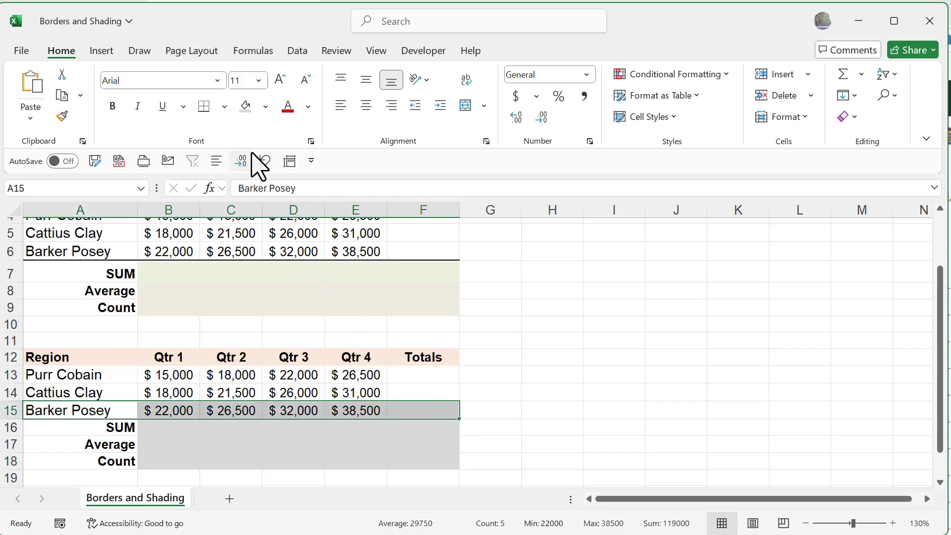
left_click(224, 107)
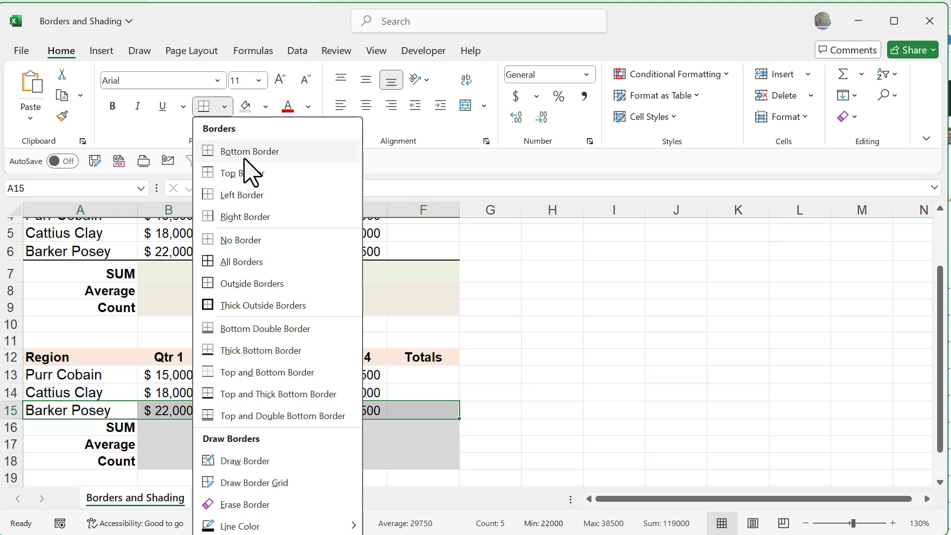
left_click(242, 352)
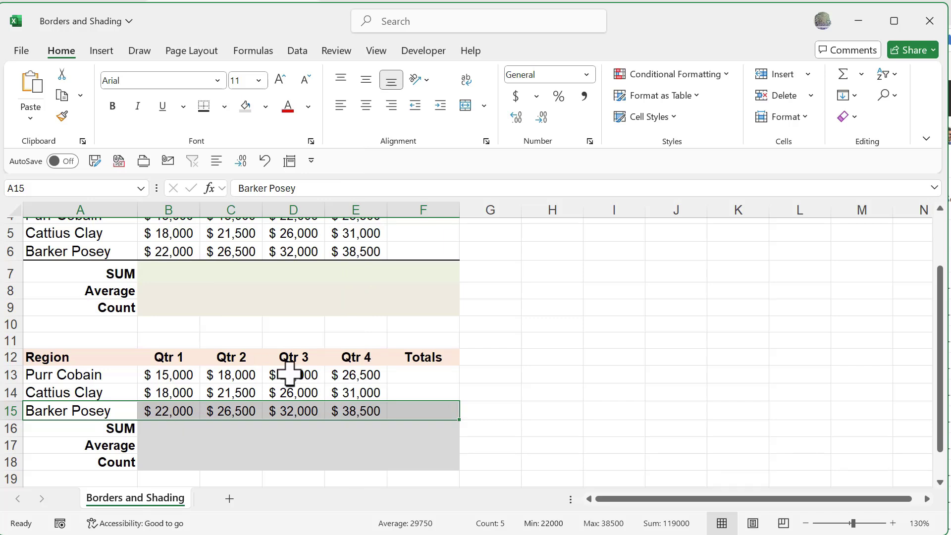
left_click(564, 357)
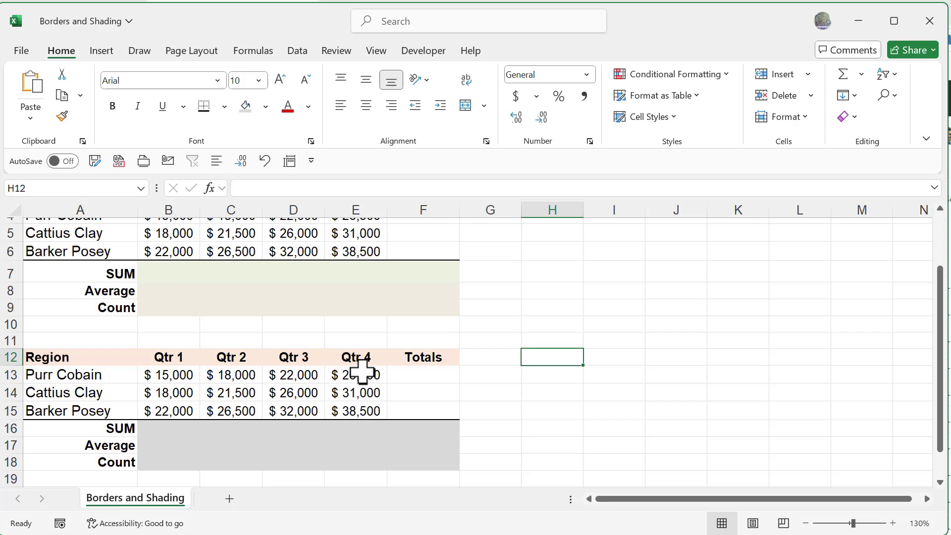
Apply a Right Border to the Qtr 4 cells E12:E15.
left_click_drag(365, 356, 368, 409)
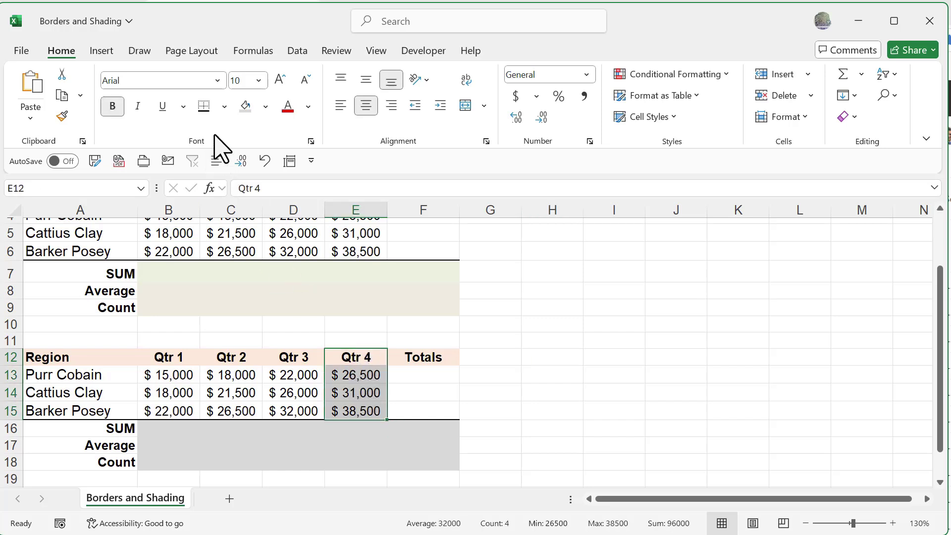
left_click(225, 106)
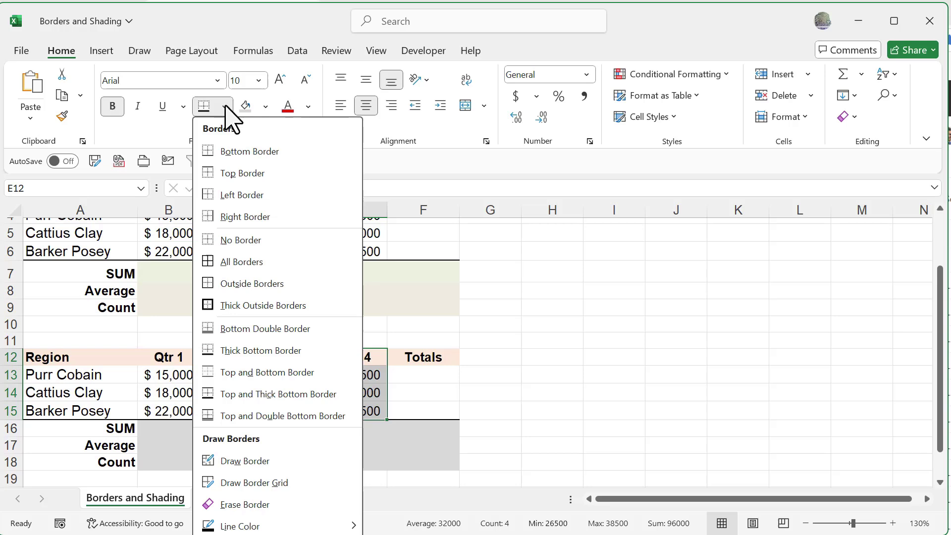
left_click(246, 217)
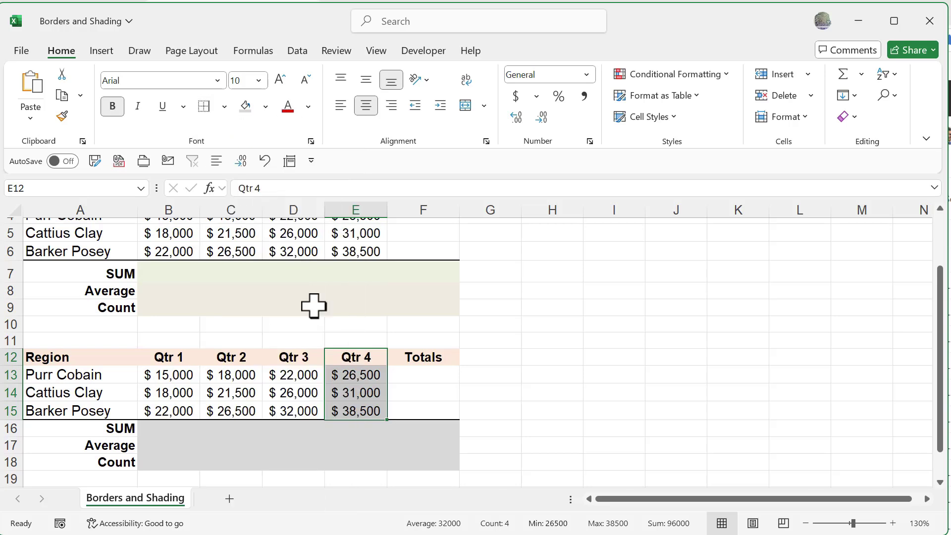
left_click(313, 388)
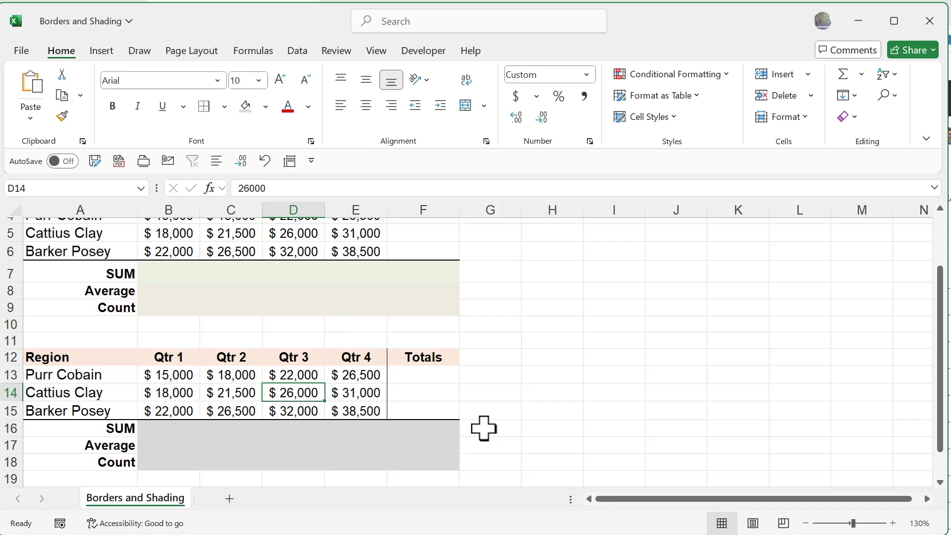
For B16:F16, set up a dashed, Green bottom border in the Format Cells Border settings.
left_click(149, 430)
left_click_drag(149, 430, 435, 423)
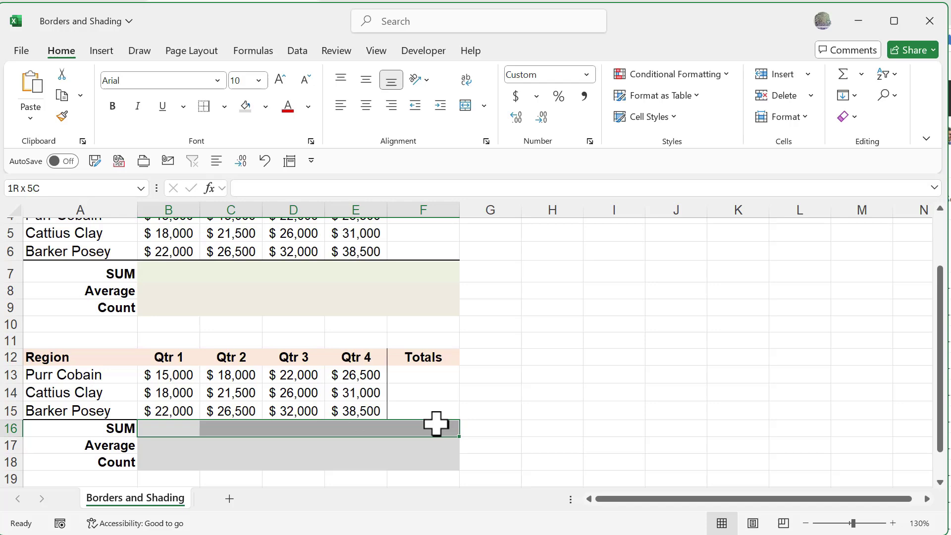
key("ctrl+b")
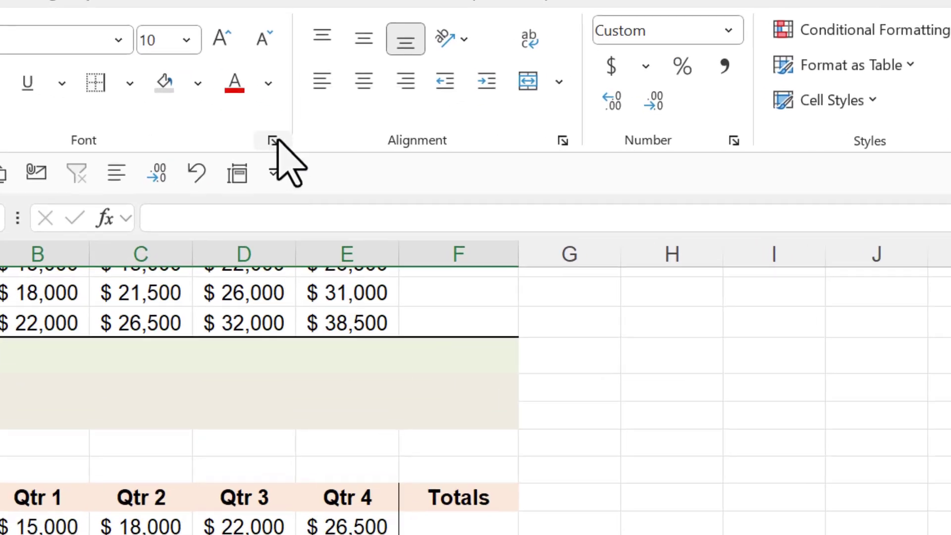
left_click(311, 141)
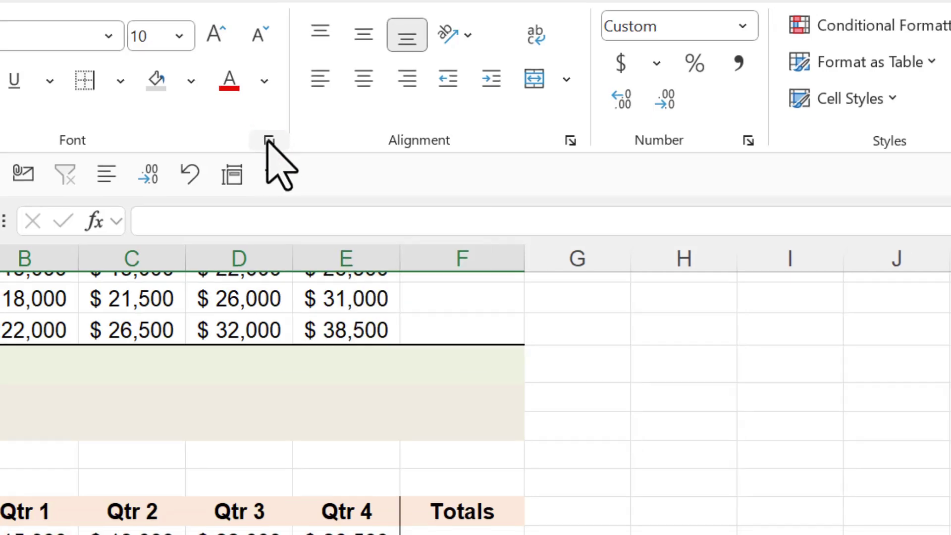
left_click(269, 141)
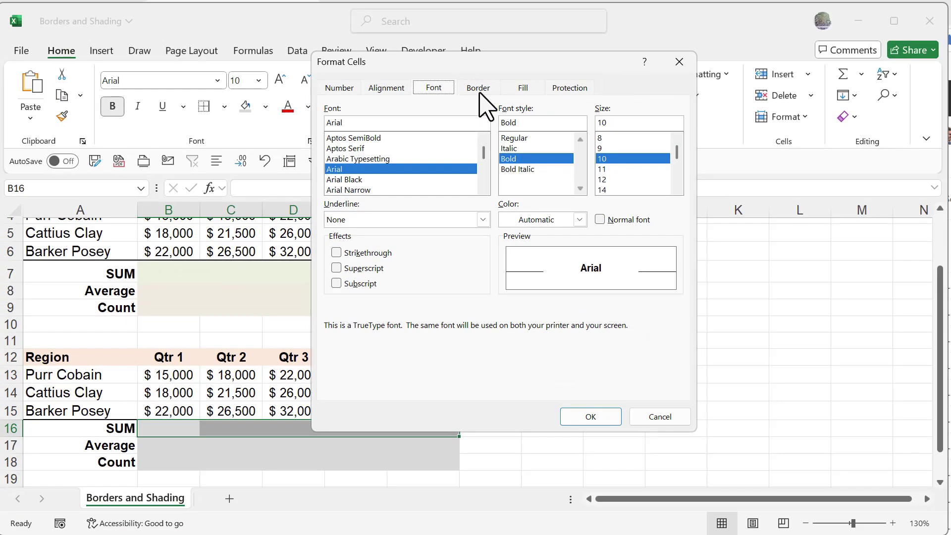
left_click(478, 89)
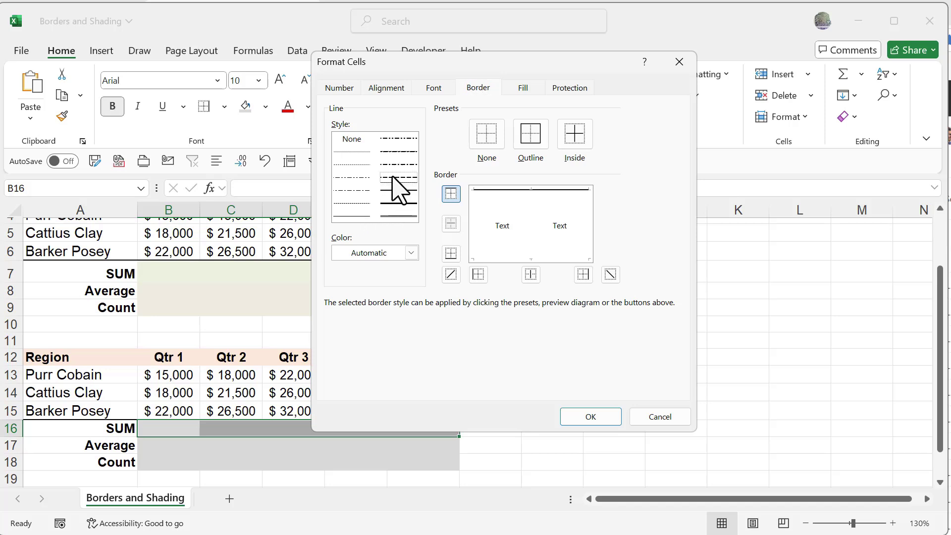
left_click(498, 259)
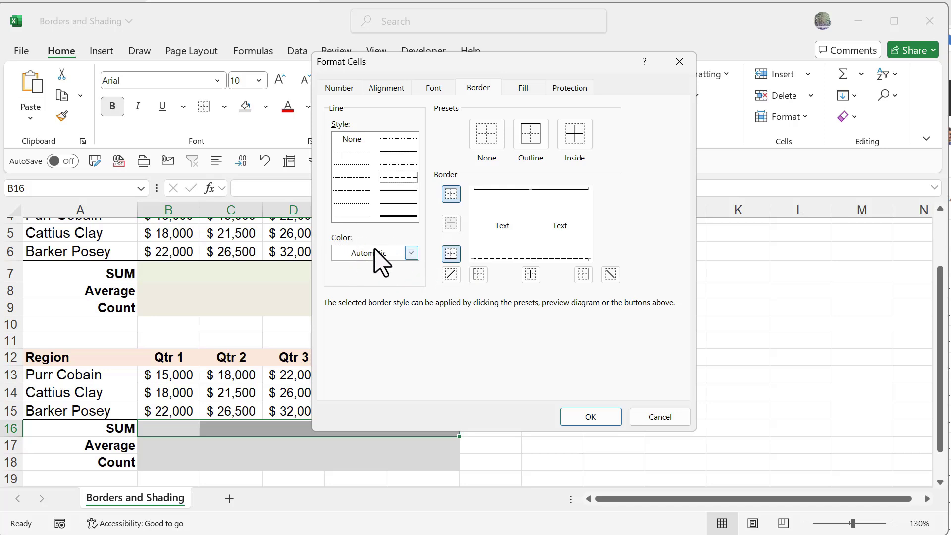
left_click(411, 253)
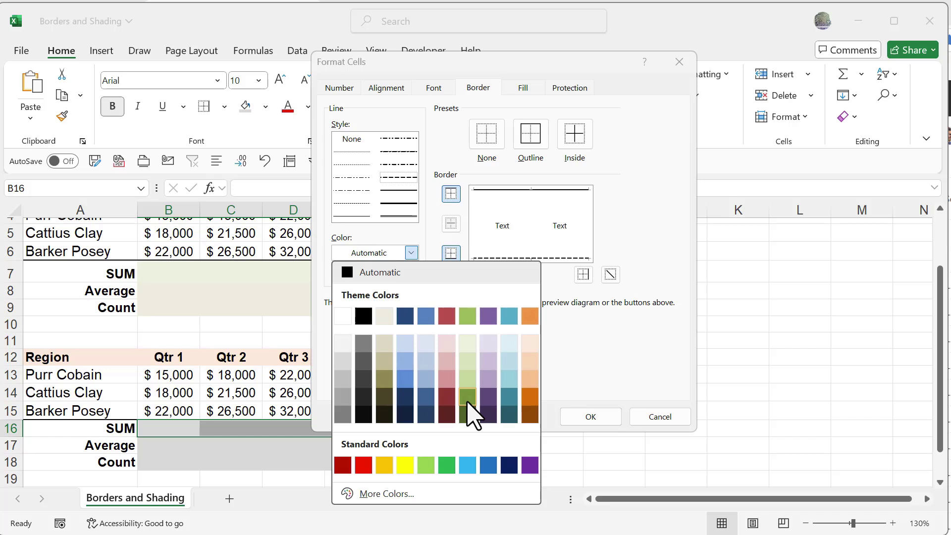
left_click(447, 466)
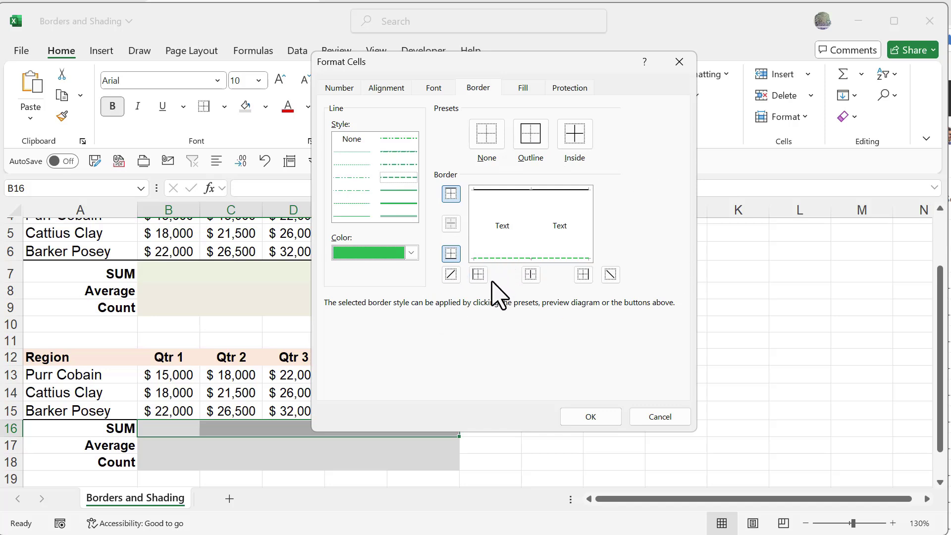
Confirm the green dashed bottom border on B16:F16 and check it on the sheet.
left_click(577, 417)
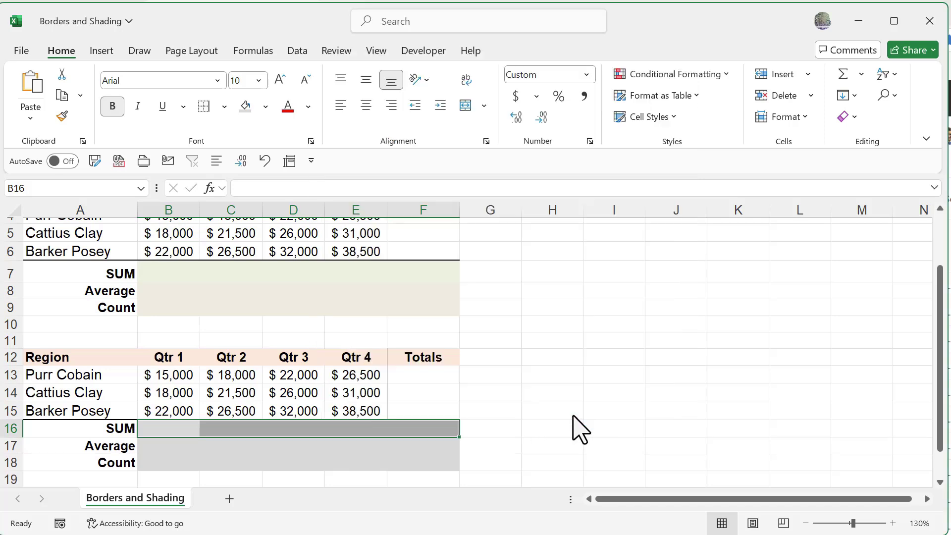
left_click(555, 409)
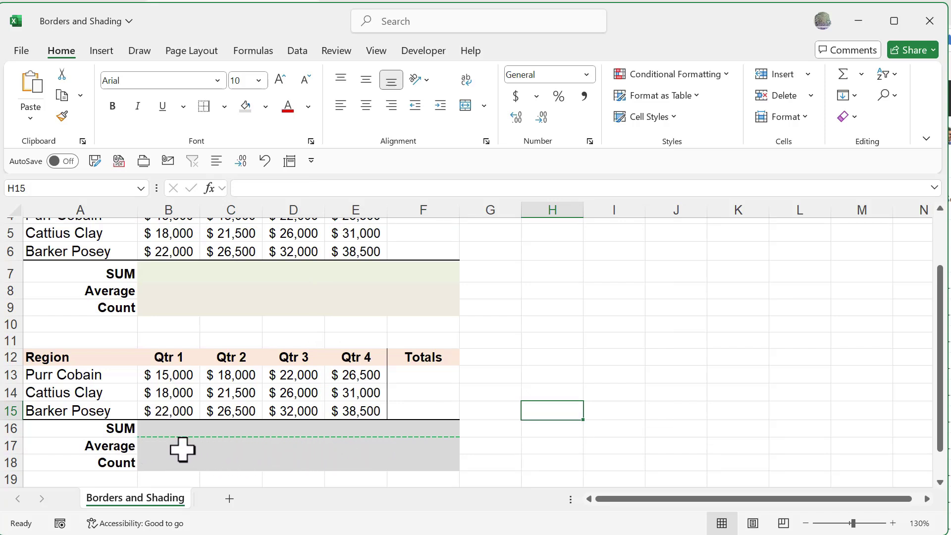
left_click(225, 106)
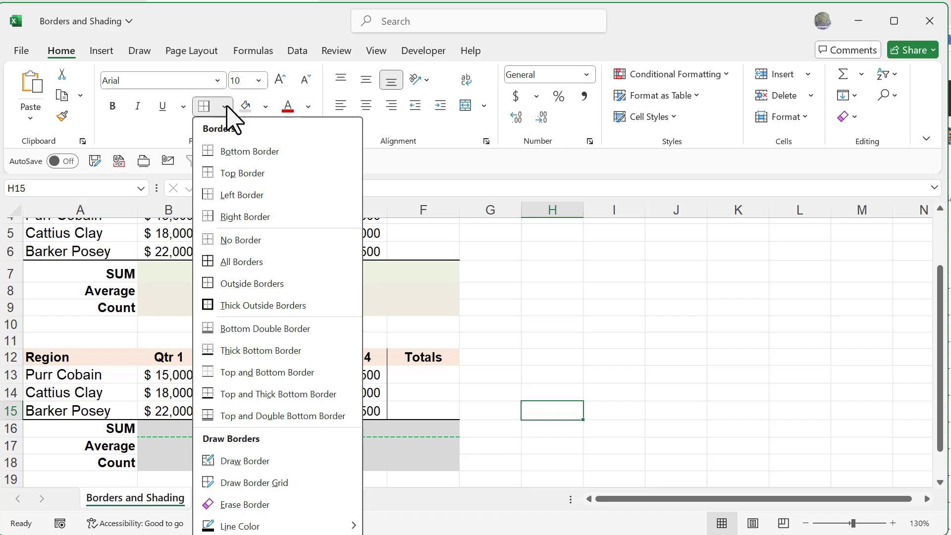
left_click(488, 333)
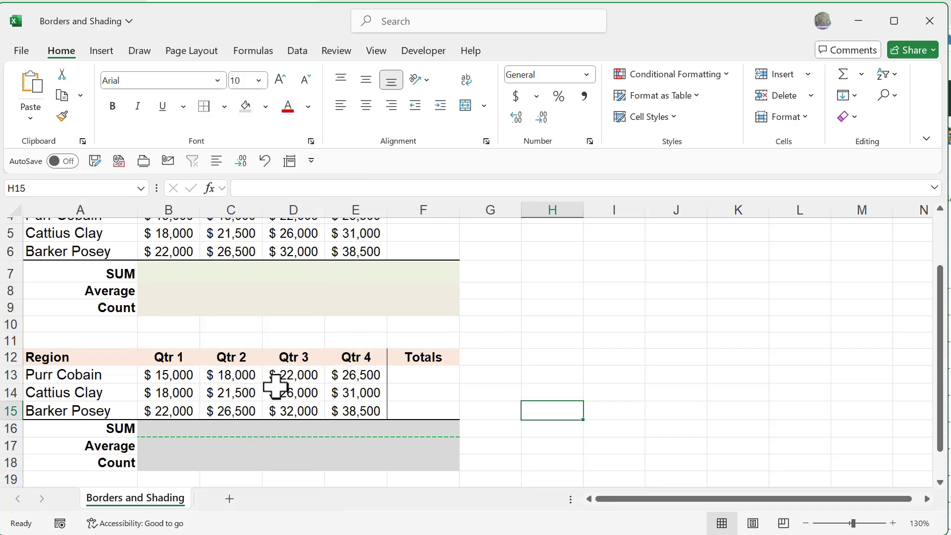